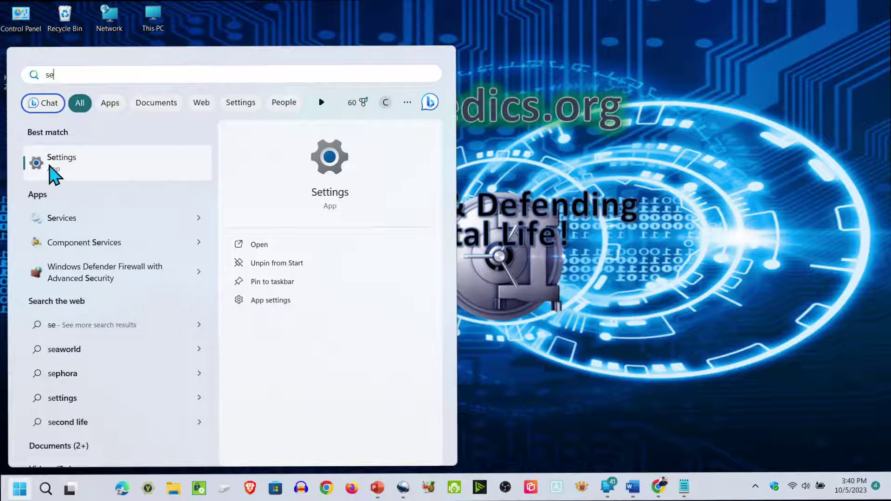
Open Settings and go to the Windows Update page, which reports the PC is up to date.
{"action": "left_click", "coordinate": [54, 174]}
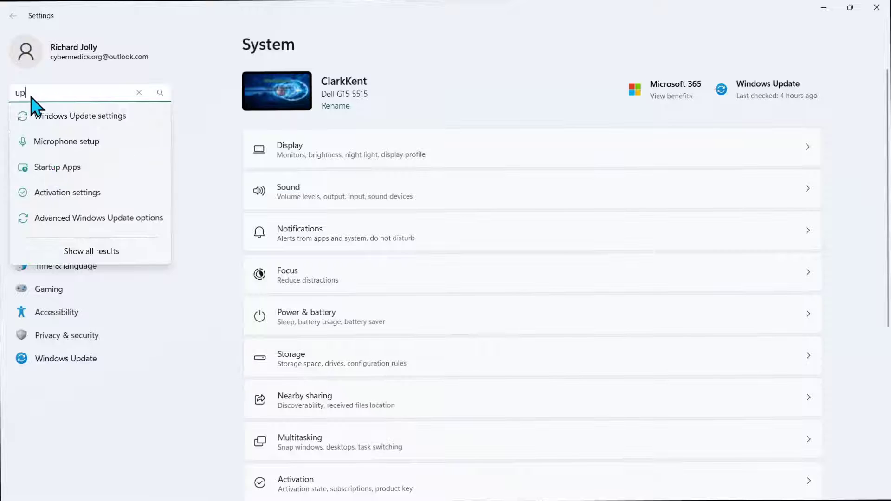
{"action": "left_click", "coordinate": [103, 121]}
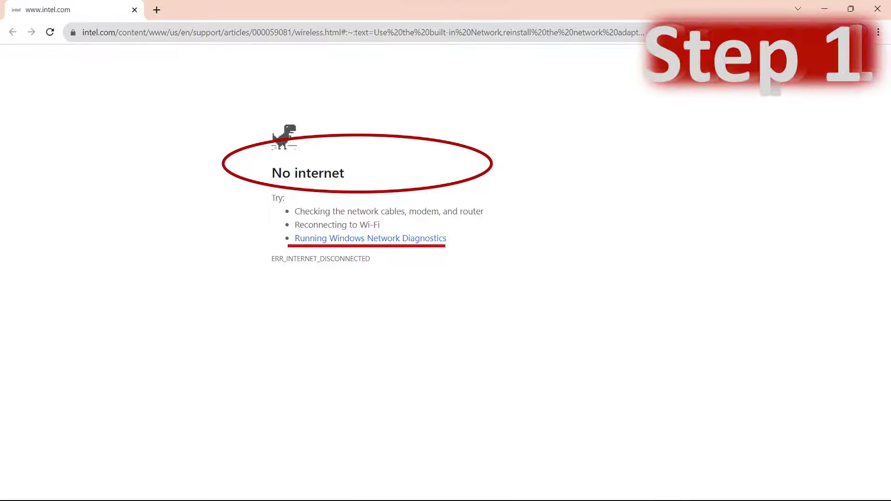
Run Windows Network Diagnostics for the lost connection and retry its repairs as administrator.
{"action": "left_click", "coordinate": [365, 238]}
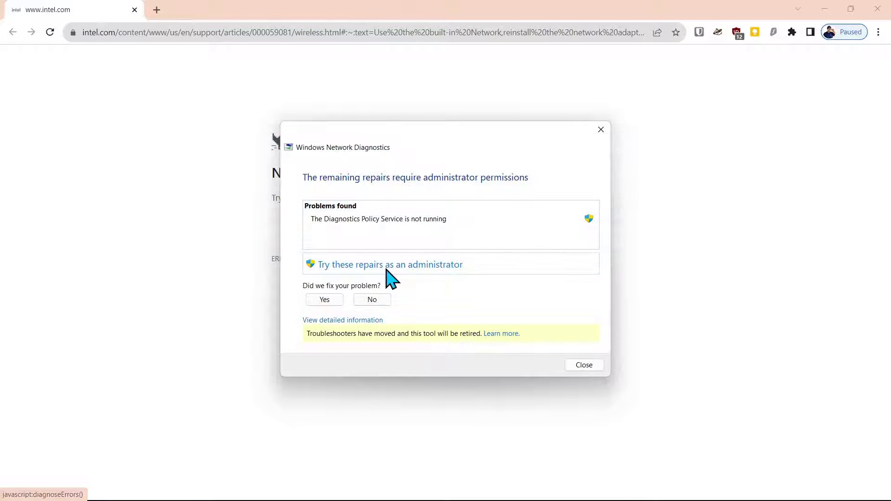
{"action": "left_click", "coordinate": [392, 265]}
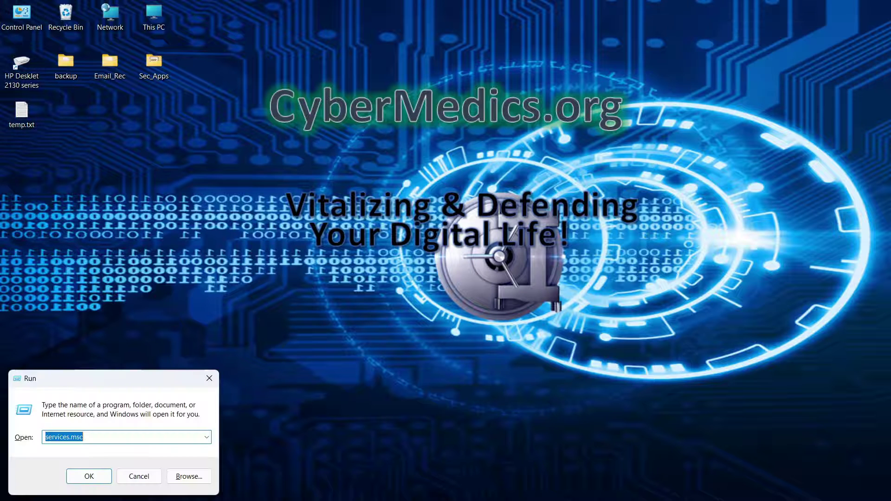
Open services.msc and attempt to start the Diagnostic Policy Service from its Properties dialog.
{"action": "left_click", "coordinate": [79, 480]}
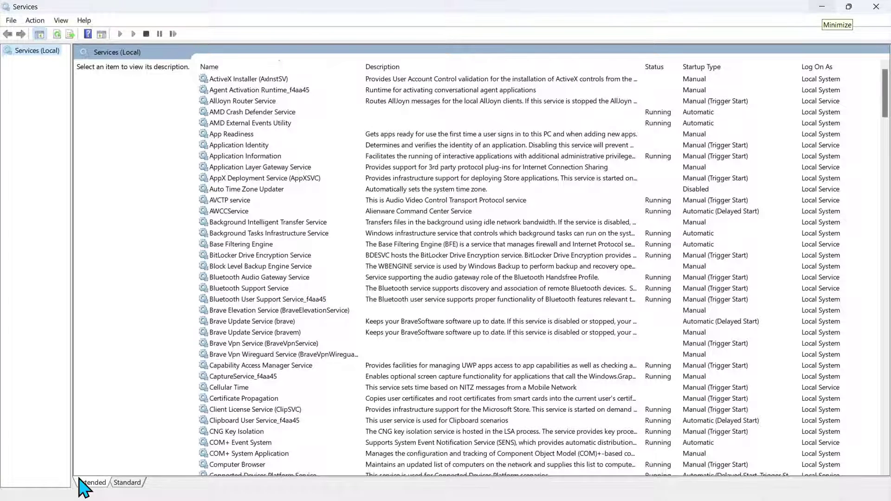
{"action": "key", "text": "d"}
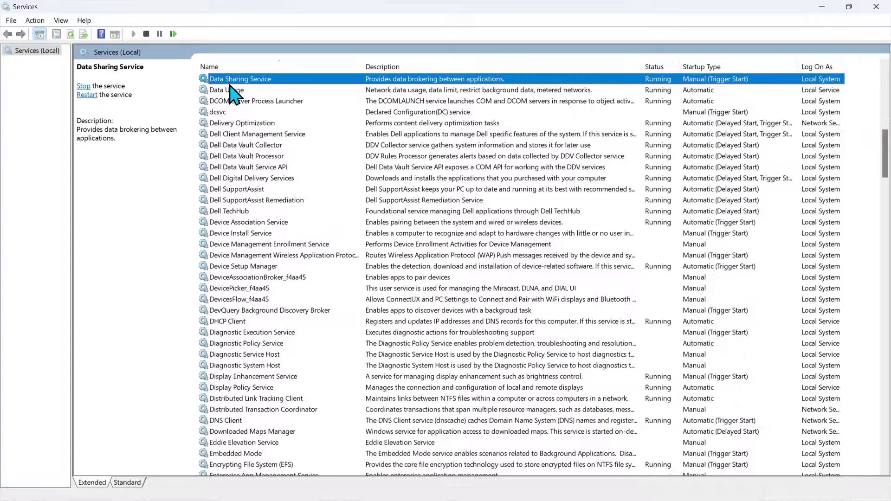
{"action": "left_click", "coordinate": [218, 343]}
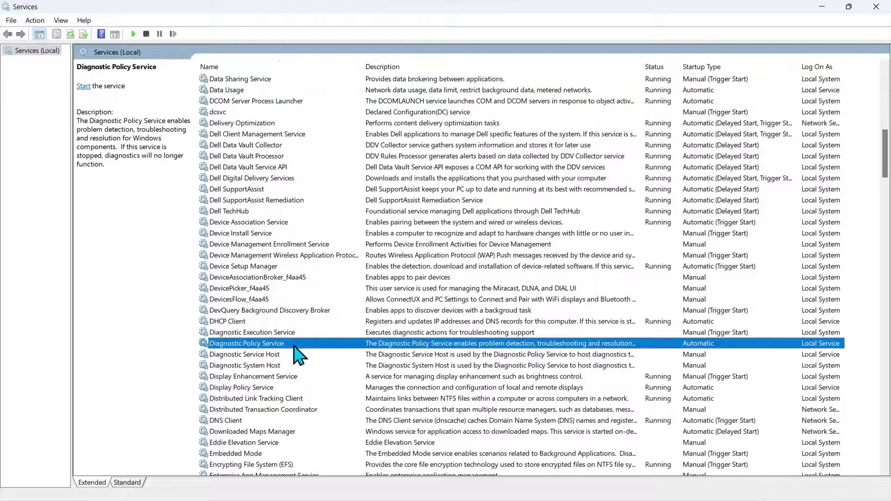
{"action": "double_click", "coordinate": [333, 344]}
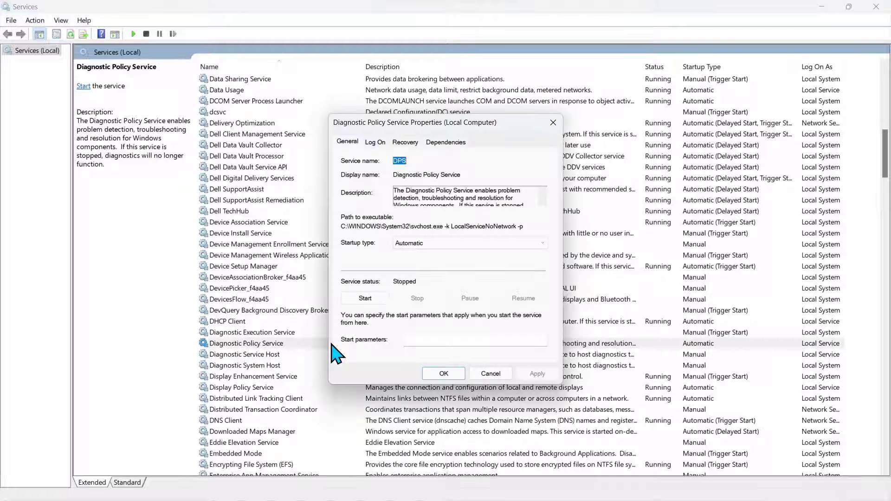
{"action": "left_click", "coordinate": [364, 298]}
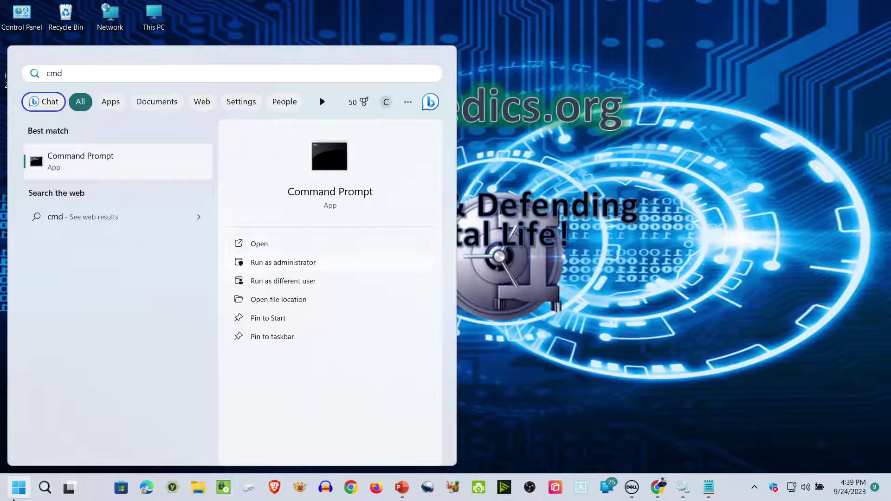
Launch Command Prompt as administrator at C:\Windows\System32.
{"action": "left_click", "coordinate": [284, 262]}
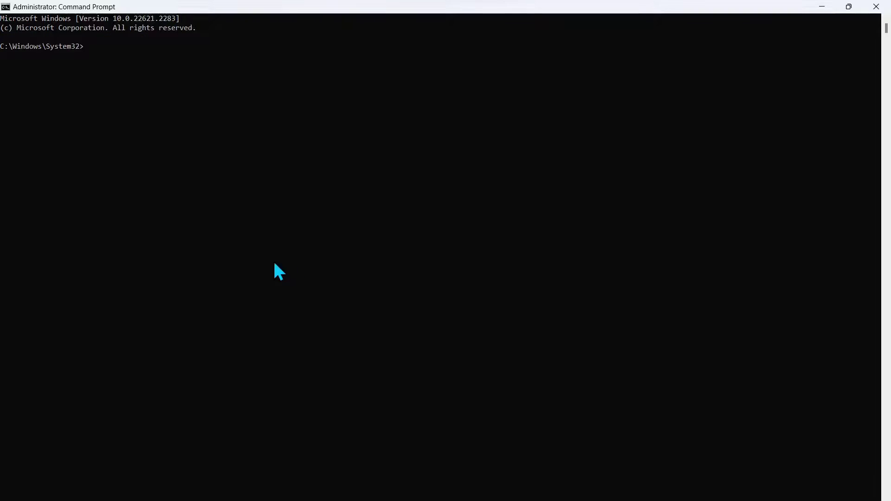
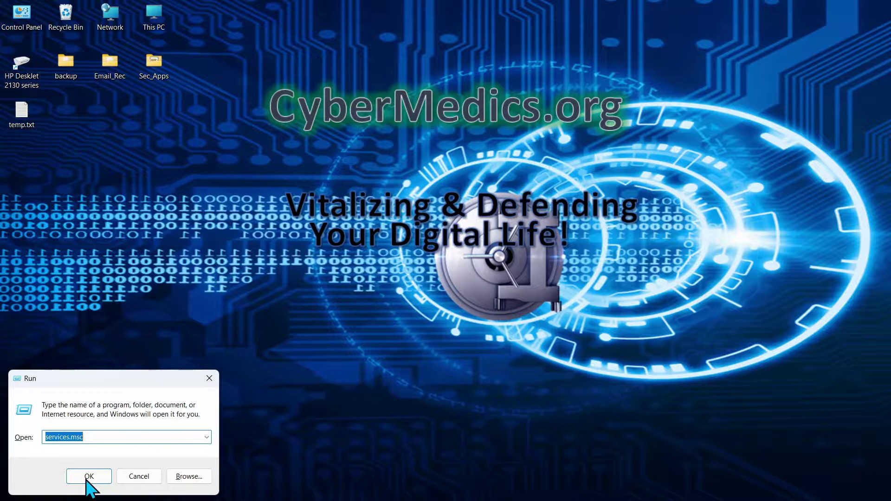
Run Windows Network Diagnostics, continue with remaining repairs, and close it once the Wi-Fi driver problem stays unfixed.
{"action": "left_click", "coordinate": [89, 477]}
{"action": "type", "text": "diagnostic p"}
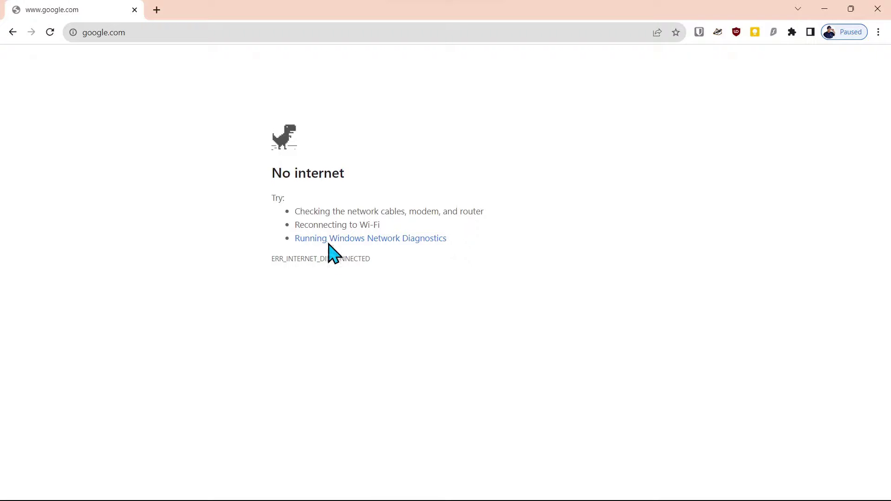
{"action": "left_click", "coordinate": [375, 240]}
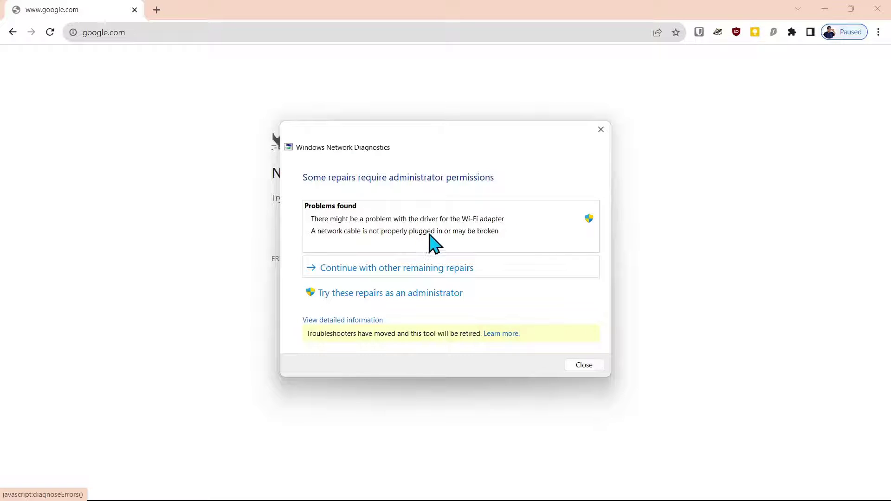
{"action": "left_click", "coordinate": [395, 300]}
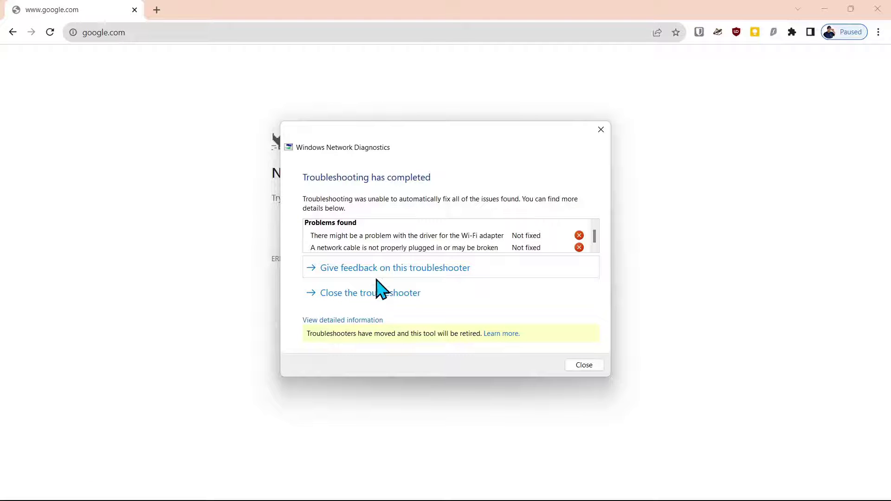
{"action": "left_click", "coordinate": [583, 367]}
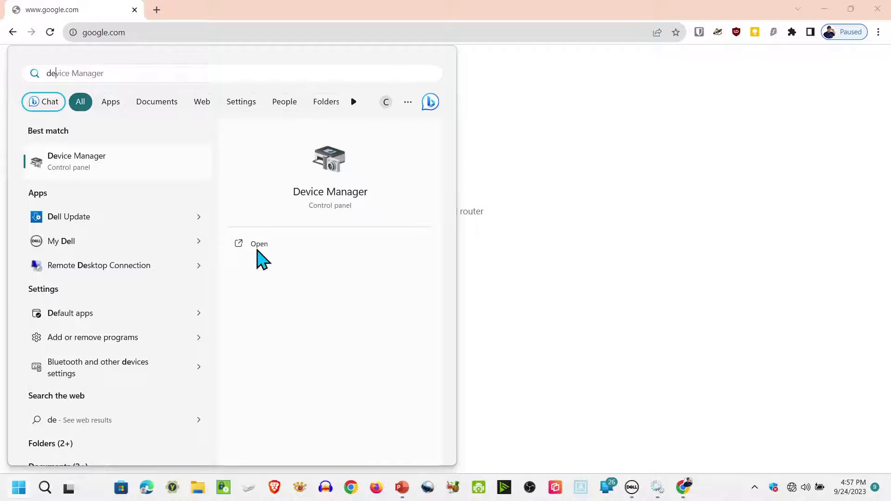
Swap the Killer Wi-Fi 6 adapter's Intel driver for the Microsoft 22.0.1.5 driver from the local driver list.
{"action": "left_click", "coordinate": [259, 244]}
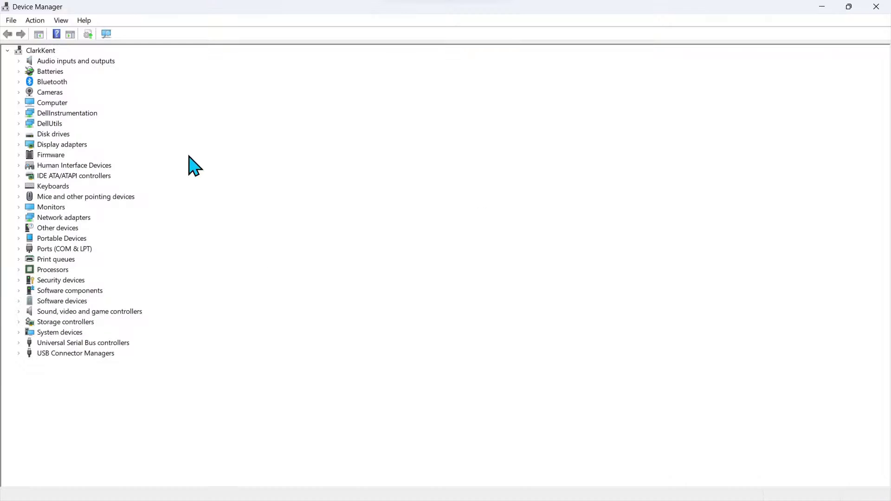
{"action": "double_click", "coordinate": [30, 220]}
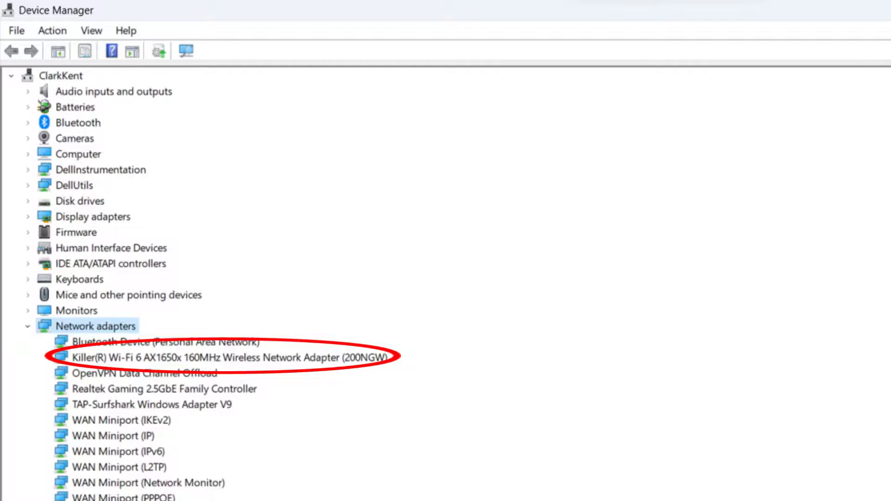
{"action": "double_click", "coordinate": [227, 357]}
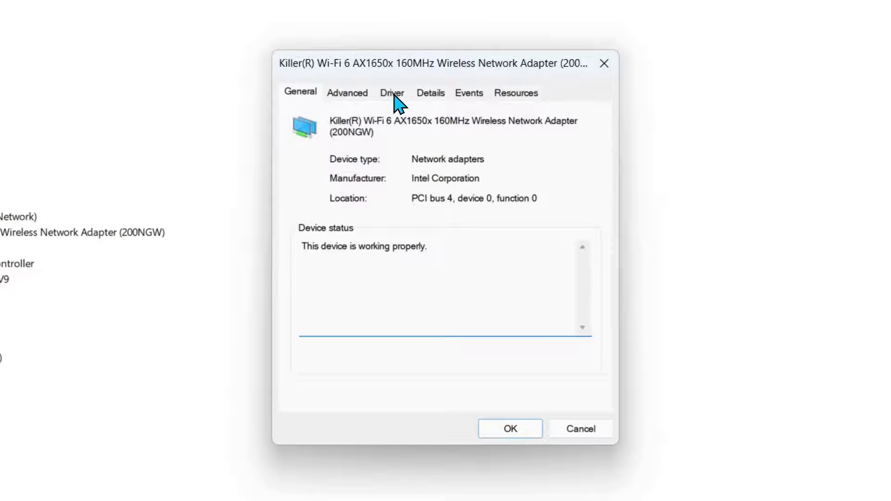
{"action": "left_click", "coordinate": [393, 94]}
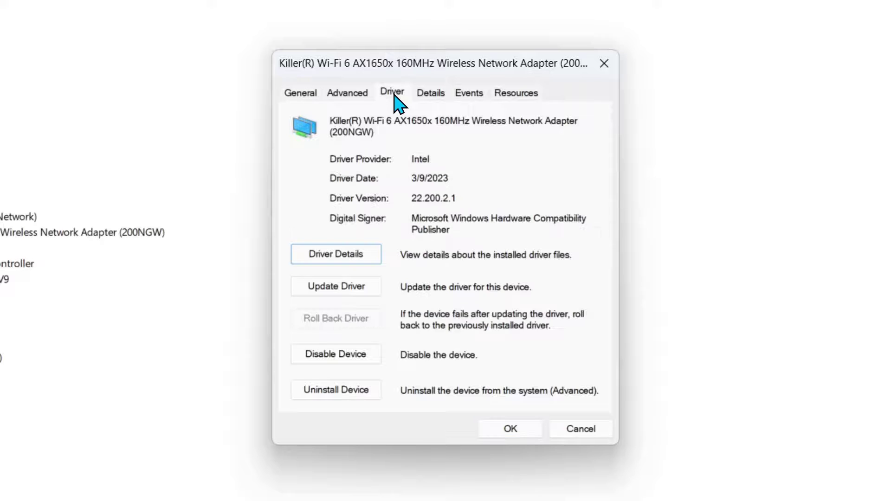
{"action": "left_click", "coordinate": [338, 288]}
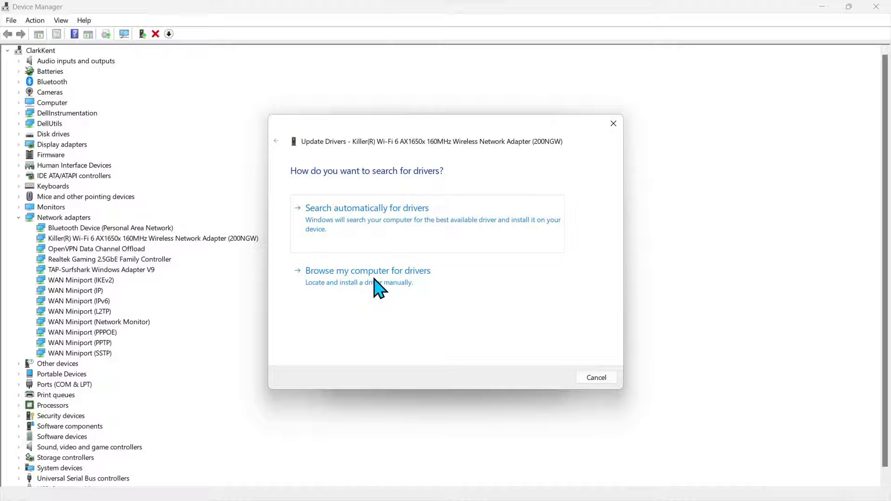
{"action": "left_click", "coordinate": [374, 279]}
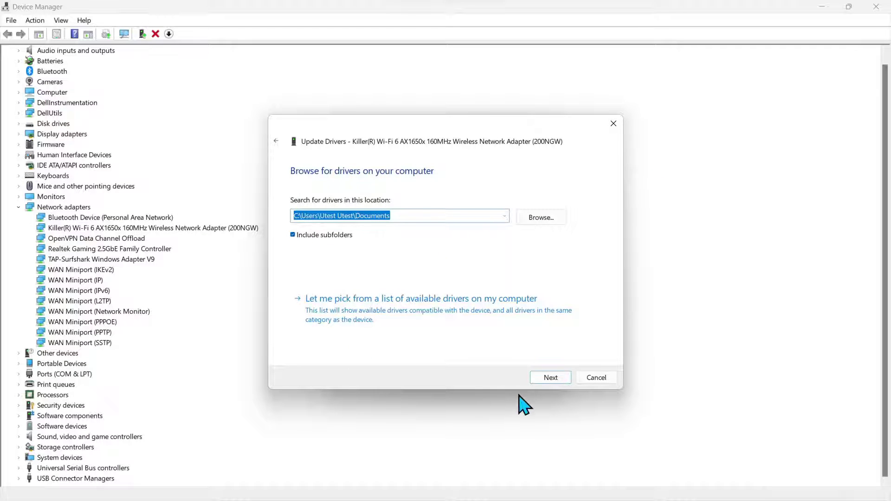
{"action": "left_click", "coordinate": [548, 378]}
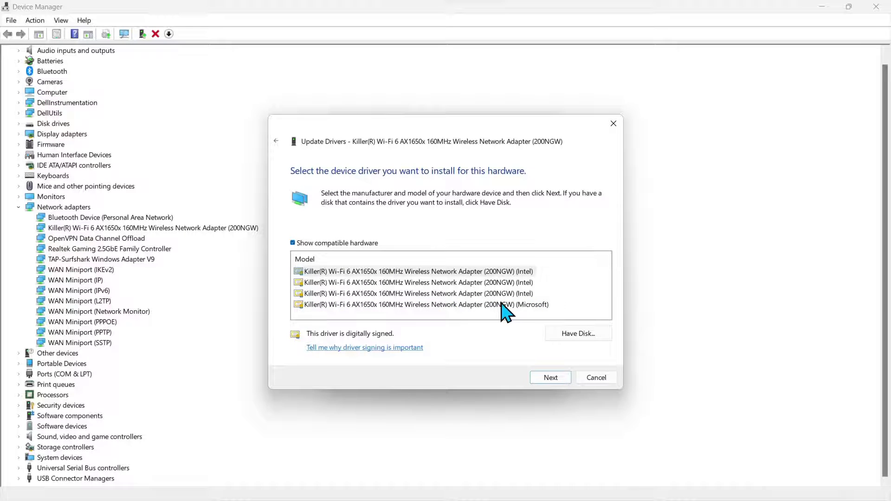
{"action": "left_click", "coordinate": [440, 305]}
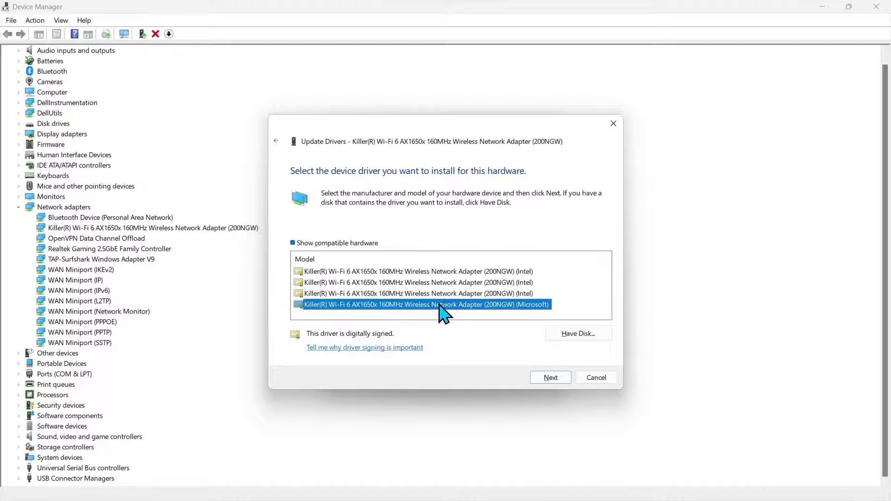
{"action": "left_click", "coordinate": [547, 378]}
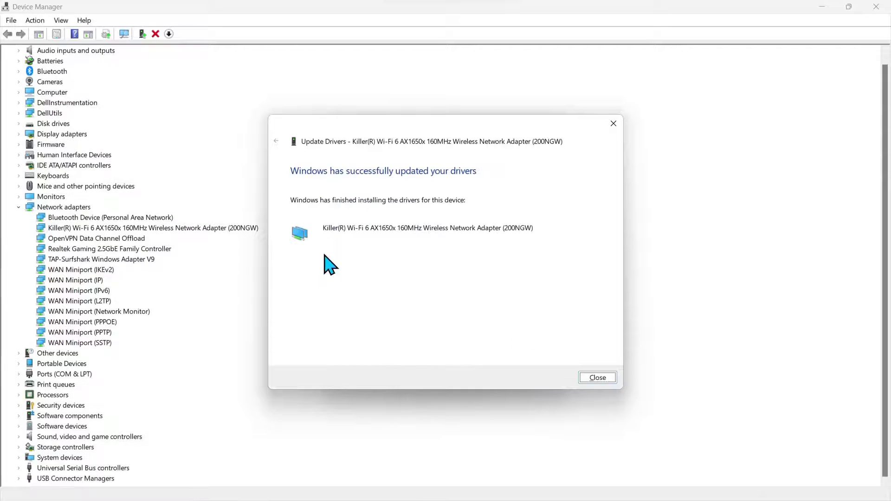
{"action": "left_click", "coordinate": [587, 377]}
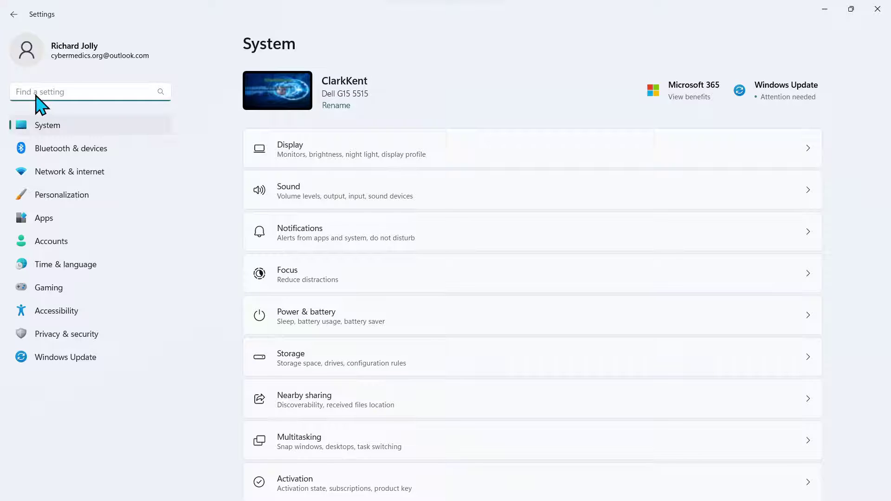
Find Network reset in Settings, reset and confirm all network settings, then close Settings.
{"action": "type", "text": "network re"}
{"action": "left_click", "coordinate": [57, 117]}
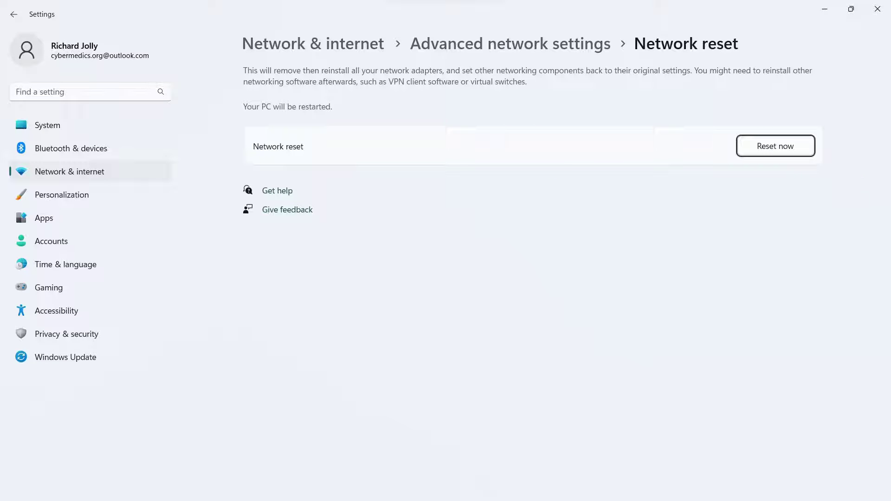
{"action": "left_click", "coordinate": [759, 147]}
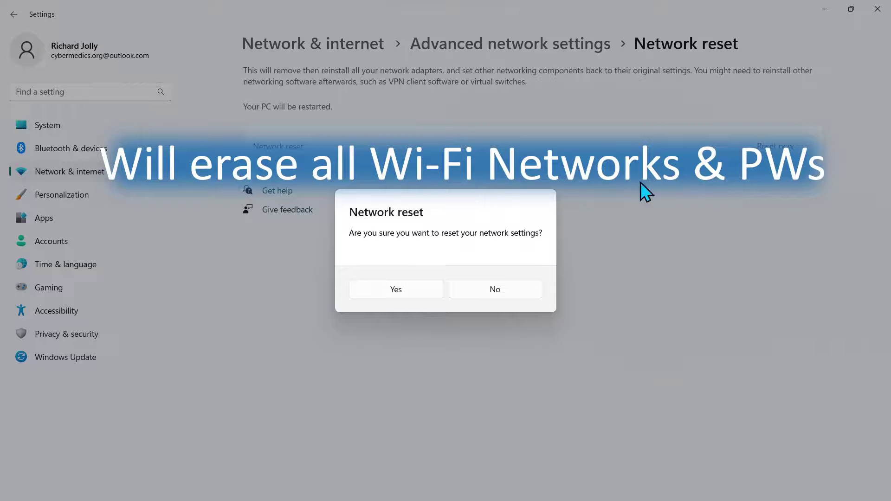
{"action": "left_click", "coordinate": [385, 291]}
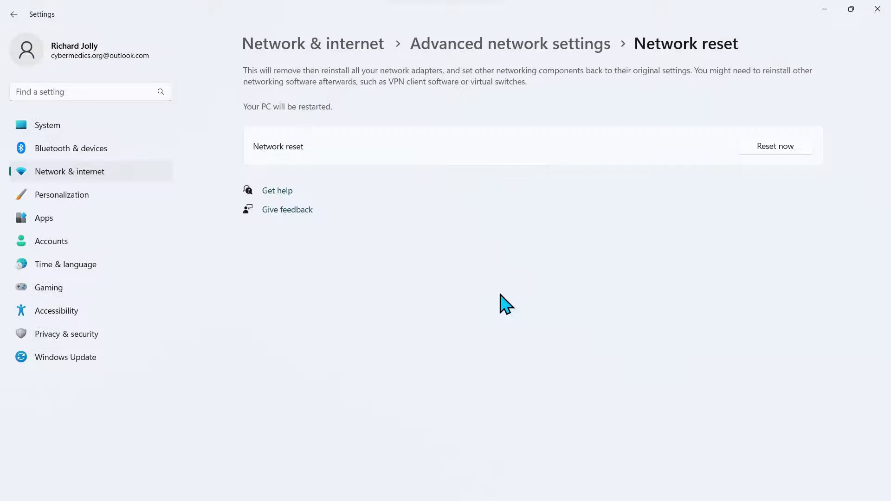
{"action": "left_click", "coordinate": [878, 9]}
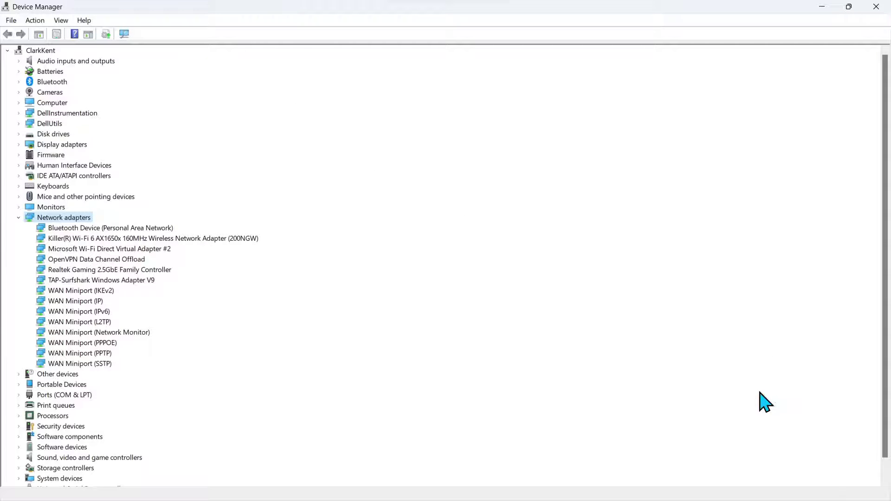
Uninstall the Killer Wi-Fi 6 adapter and its driver, then scan for hardware changes under Network adapters.
{"action": "left_click", "coordinate": [805, 487]}
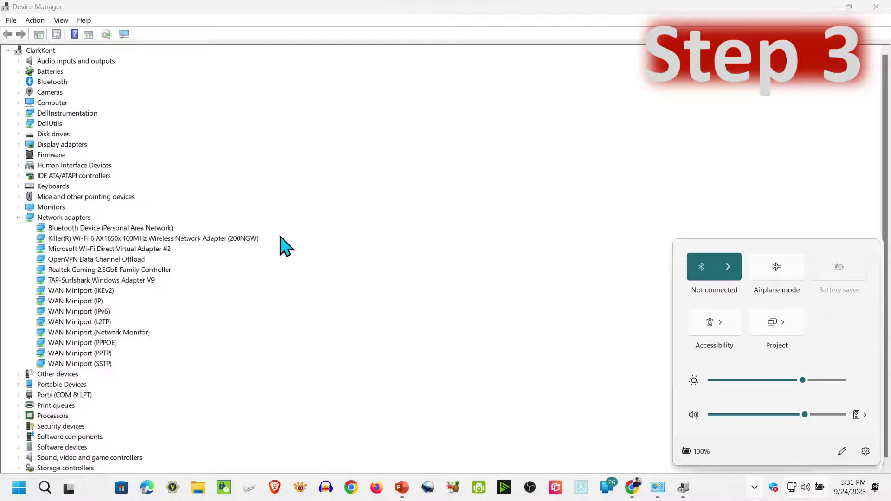
{"action": "right_click", "coordinate": [188, 239]}
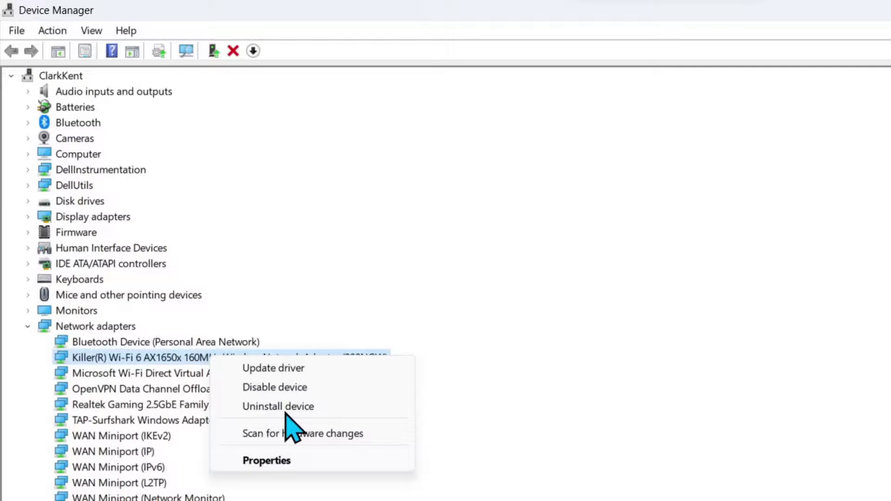
{"action": "left_click", "coordinate": [278, 406]}
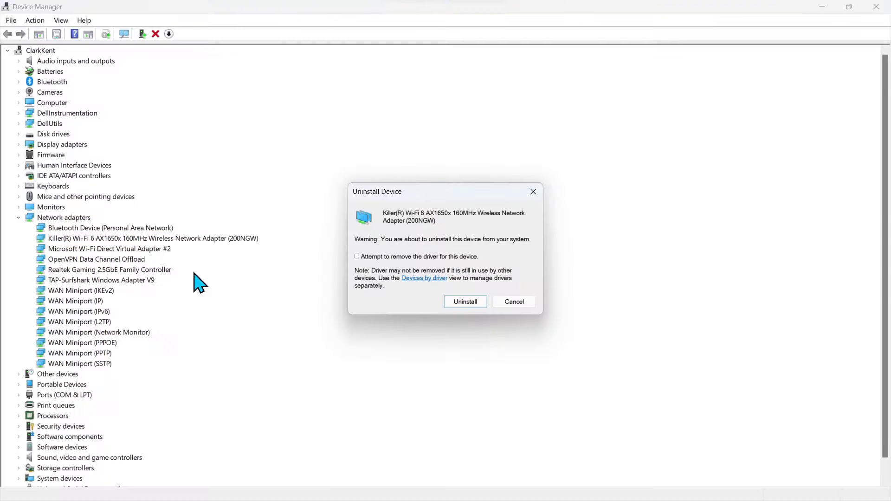
{"action": "key", "text": "alt+a"}
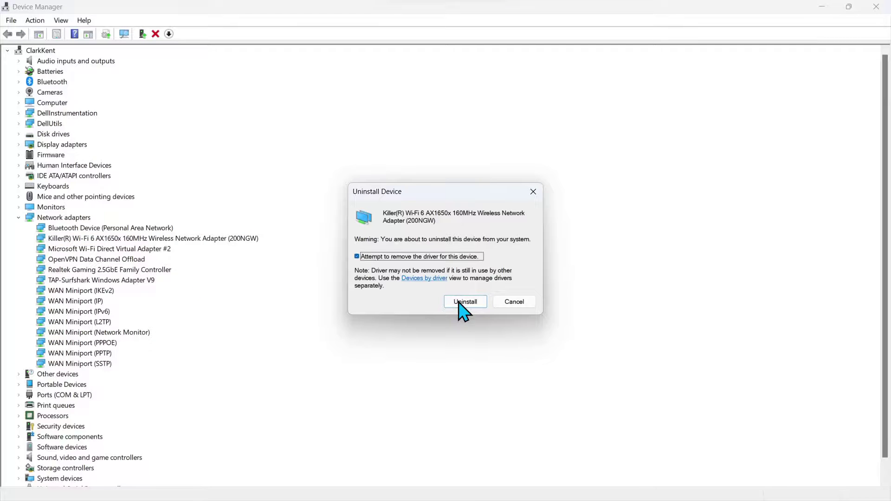
{"action": "left_click", "coordinate": [462, 302]}
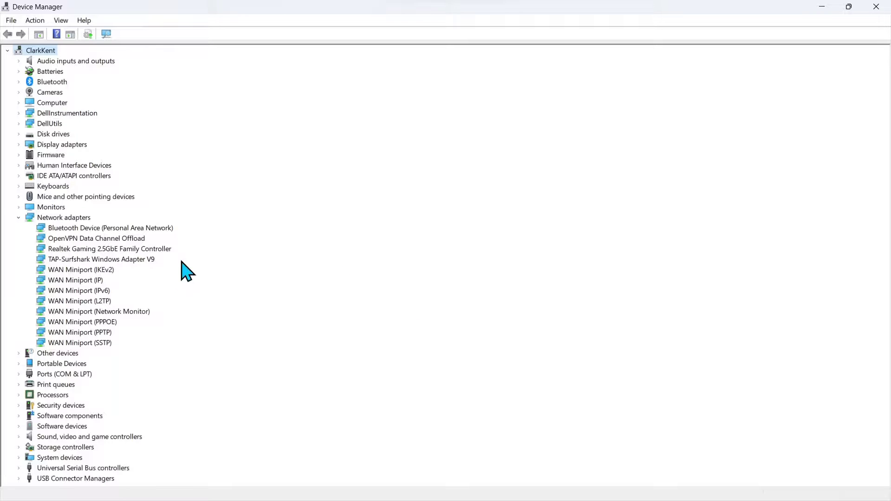
{"action": "right_click", "coordinate": [73, 218]}
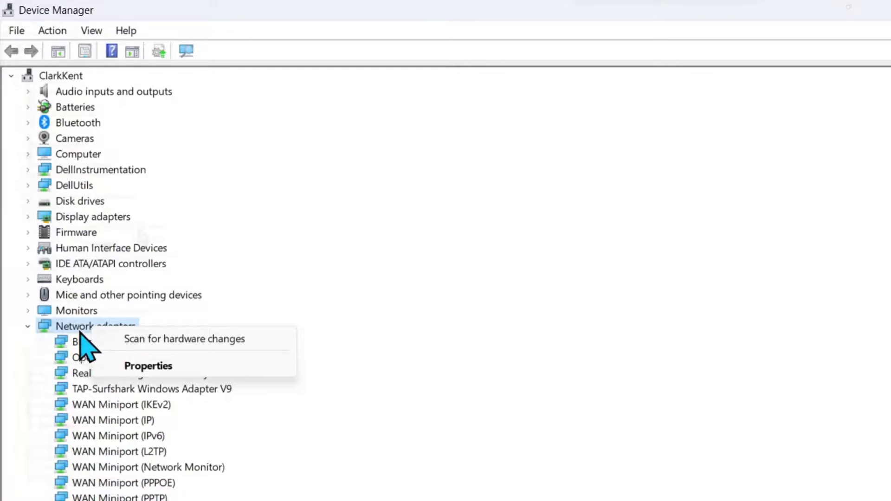
{"action": "left_click", "coordinate": [184, 339]}
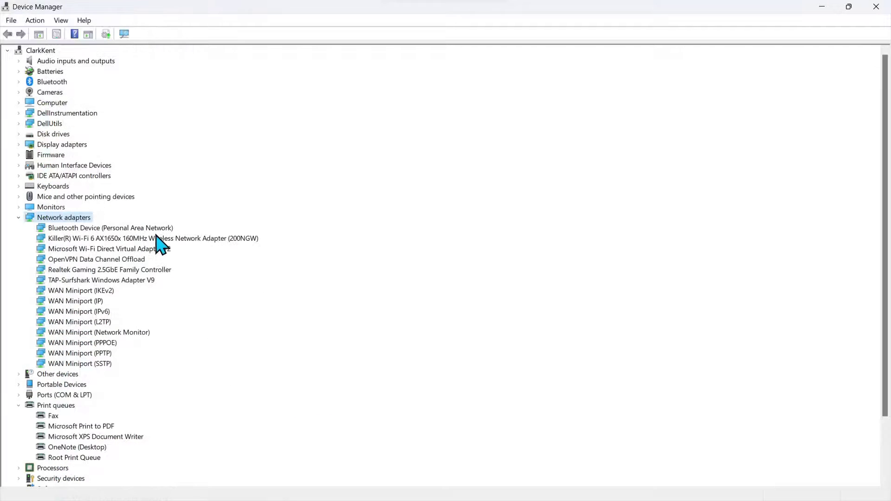